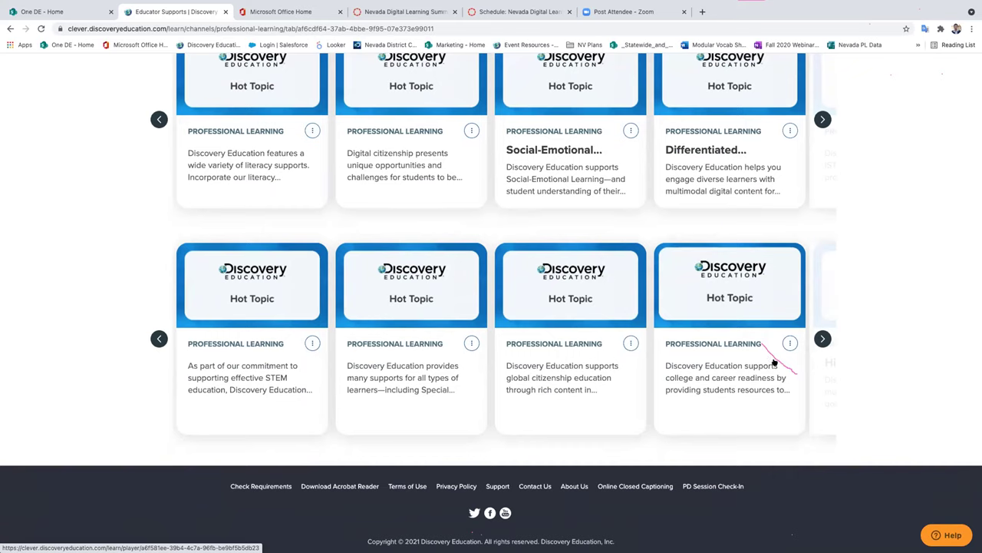
# Step: Open the channel's Instructional Strategies section and review its SOS strategy channels and student learning strategy videos
pyautogui.scroll(2, 830, 264)
pyautogui.scroll(5, 830, 264)
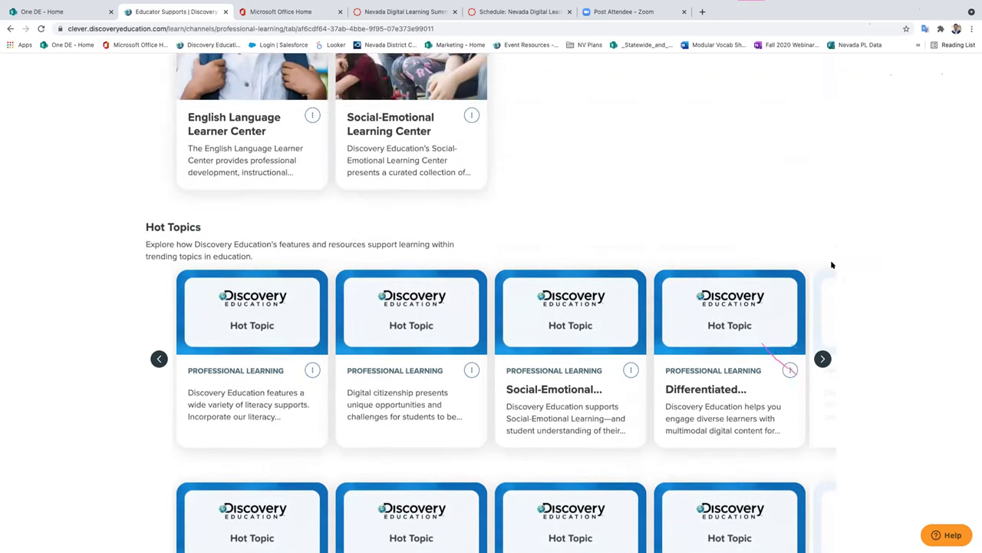
pyautogui.scroll(-1, 832, 265)
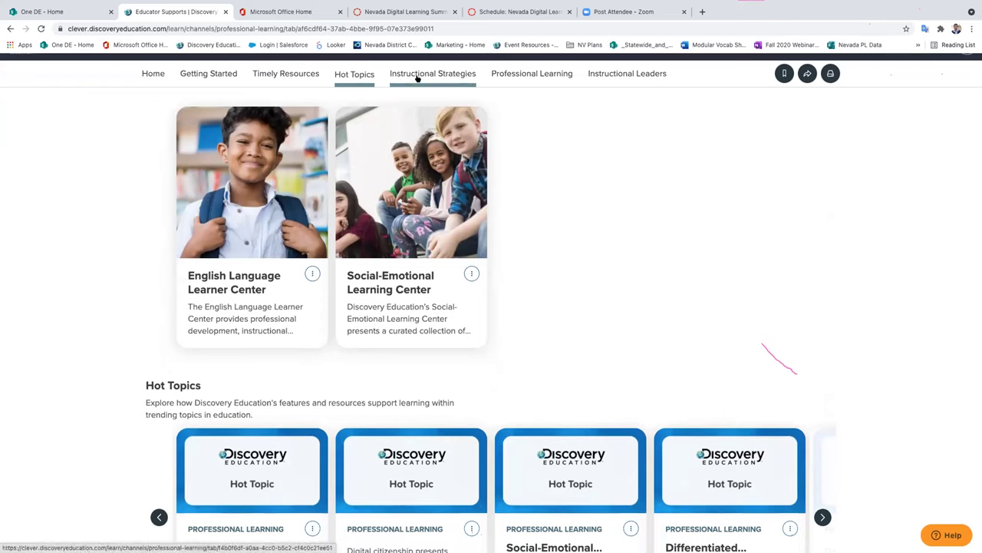
pyautogui.click(417, 78)
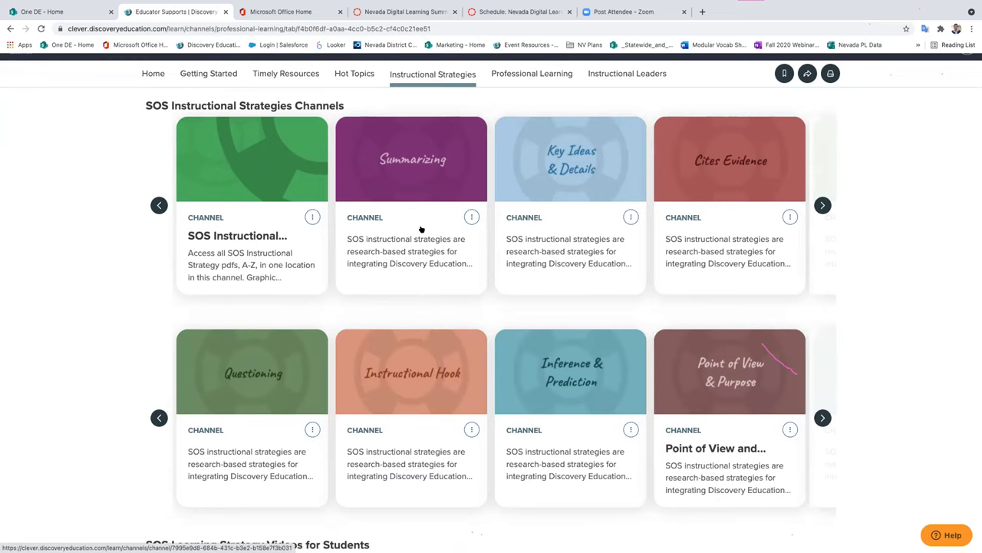
pyautogui.scroll(-2, 421, 229)
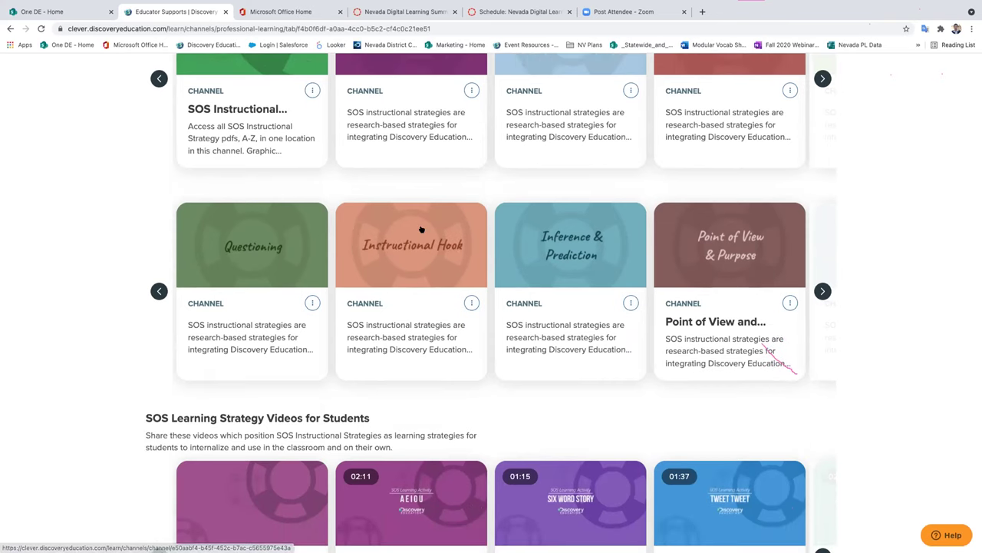
pyautogui.scroll(-1, 421, 228)
pyautogui.scroll(-1, 421, 229)
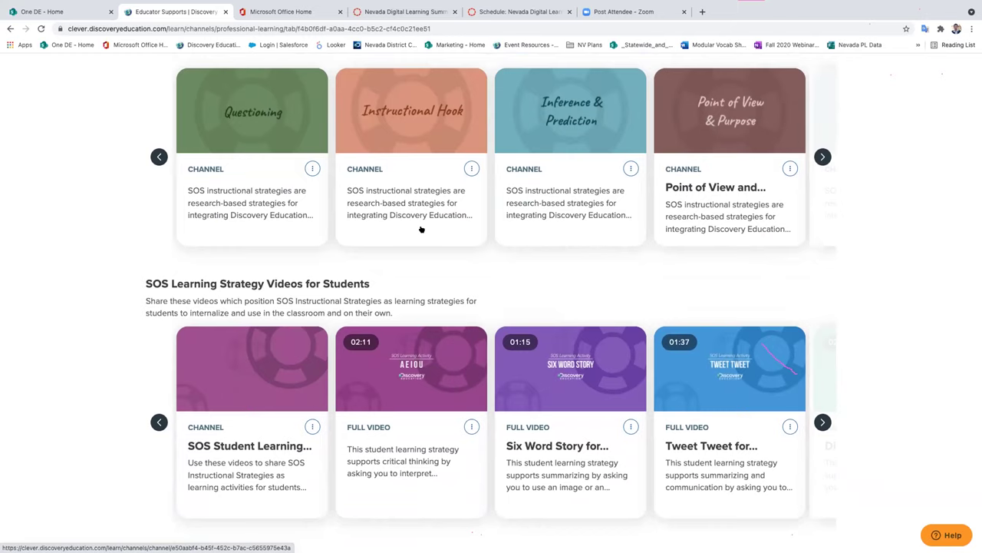
pyautogui.scroll(-1, 420, 229)
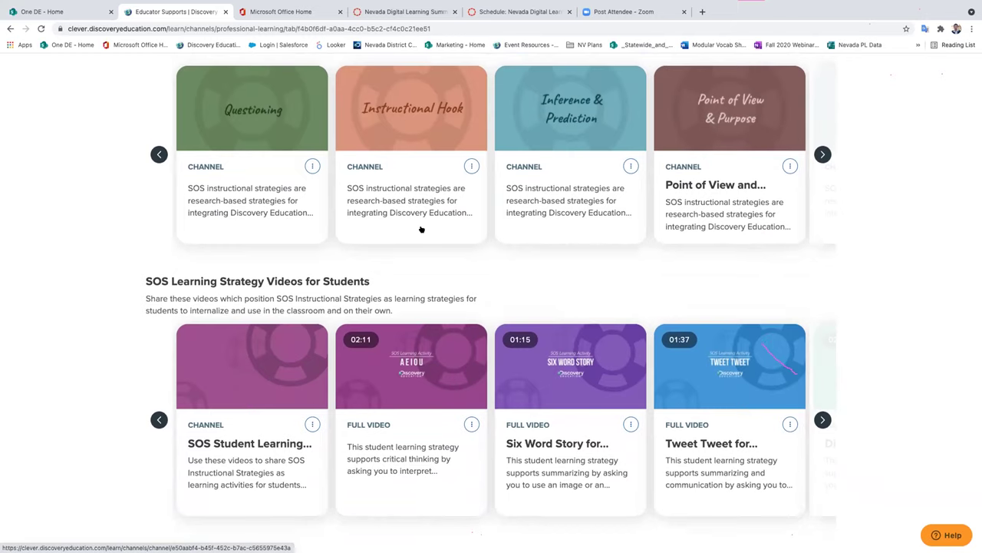
pyautogui.scroll(-3, 421, 229)
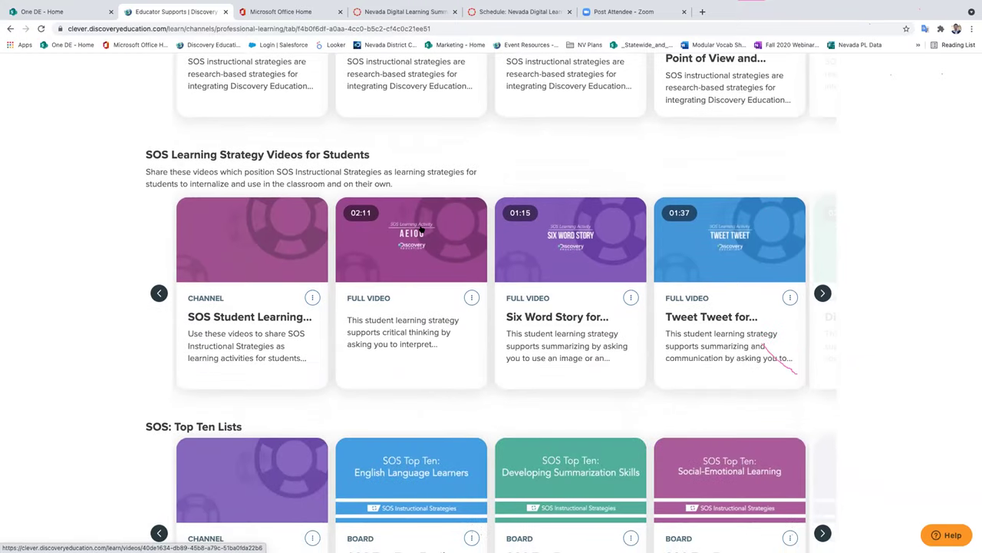
pyautogui.scroll(-1, 421, 228)
pyautogui.scroll(-1, 420, 229)
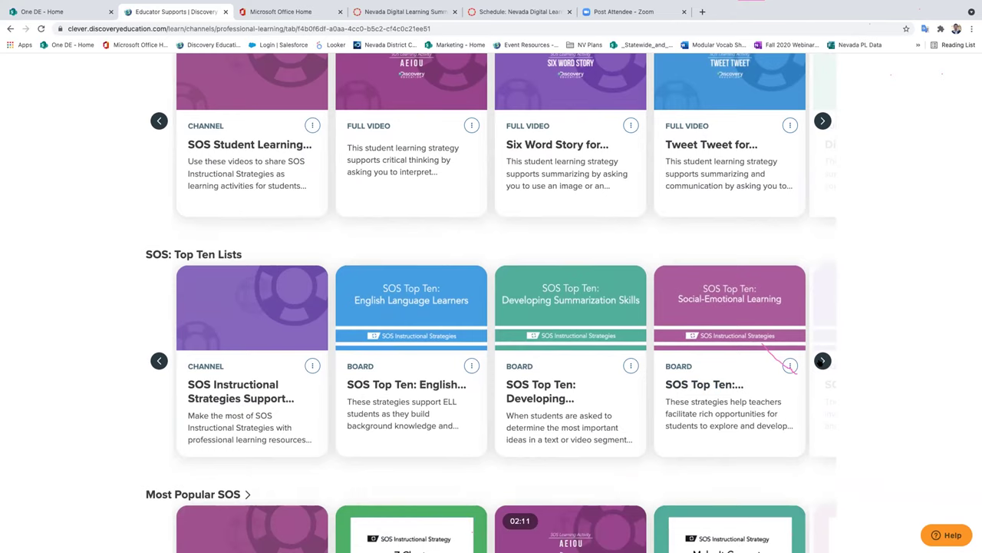
# Step: Browse further through the SOS: Top Ten Lists and look over the Most Popular SOS resources
pyautogui.click(822, 361)
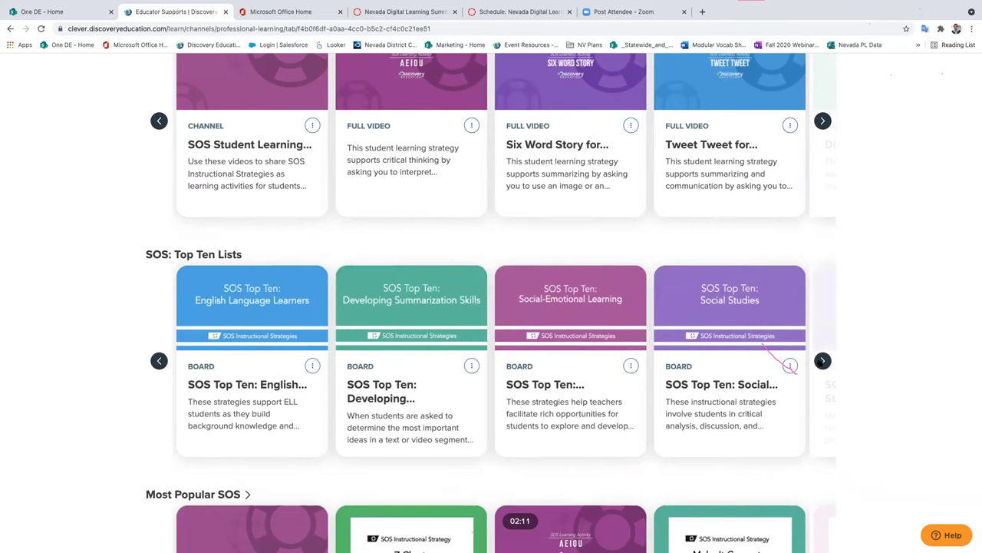
pyautogui.click(823, 361)
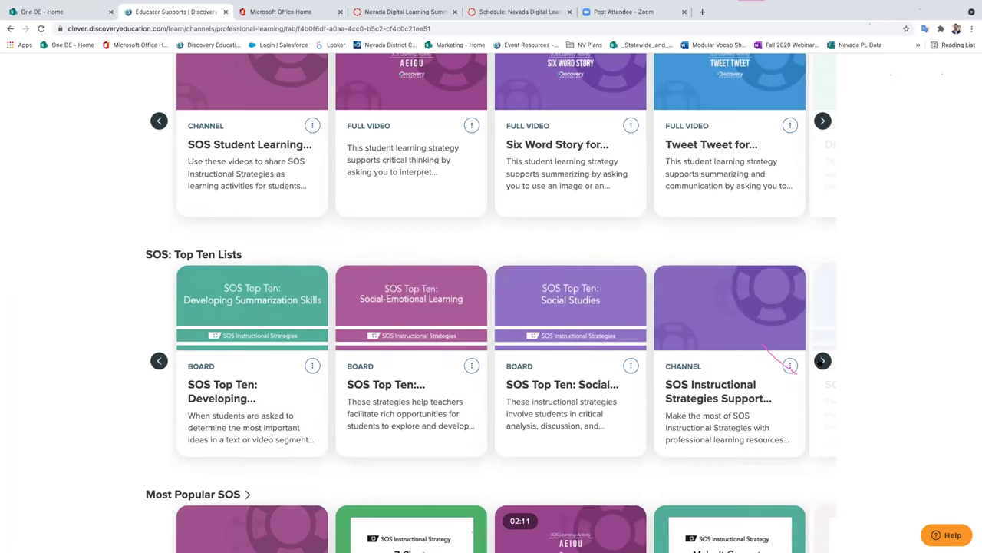
pyautogui.scroll(-3, 790, 366)
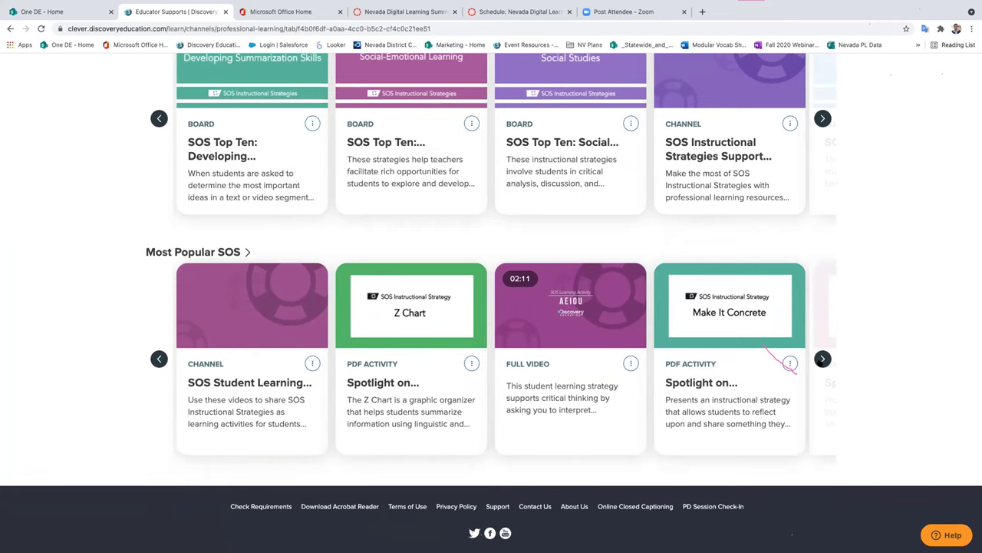
pyautogui.scroll(2, 819, 362)
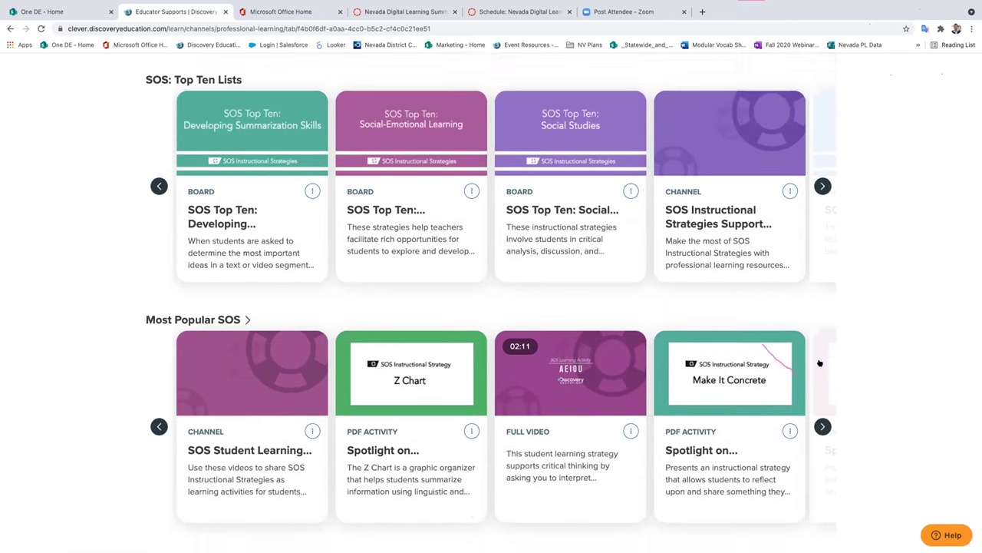
pyautogui.scroll(3, 818, 361)
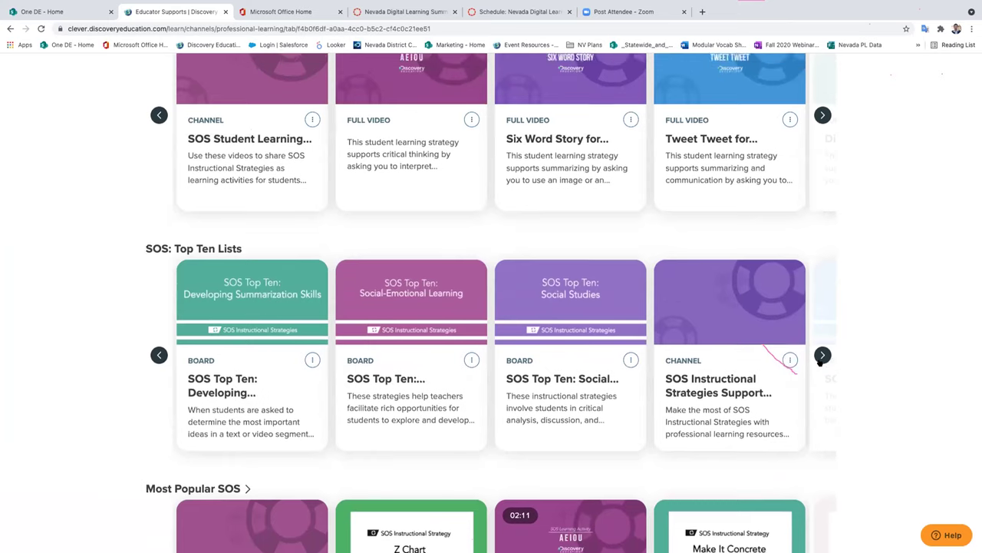
pyautogui.scroll(10, 820, 363)
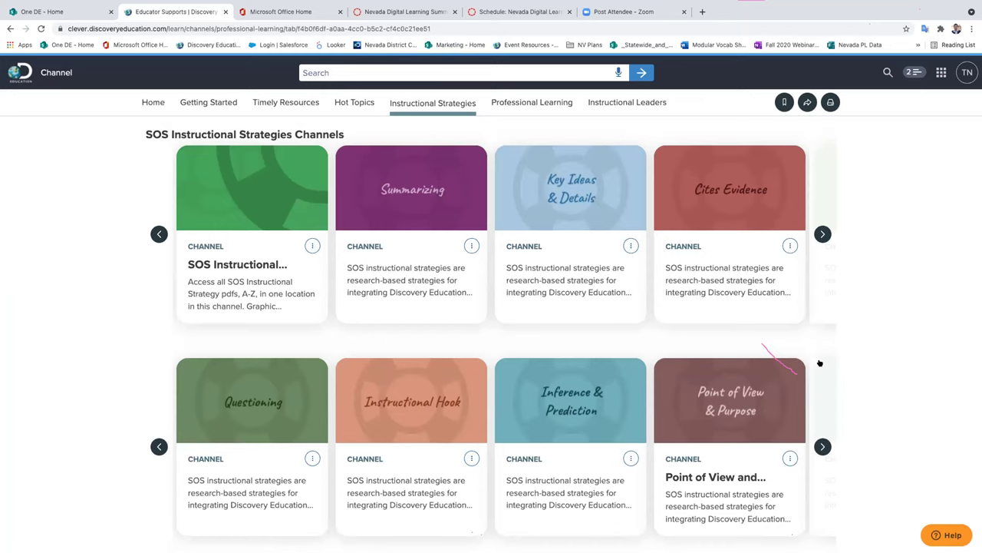
# Step: Open the Professional Learning section and review its channels, Community Articles, DE in Action stories and corporate partner eLearning modules
pyautogui.click(505, 103)
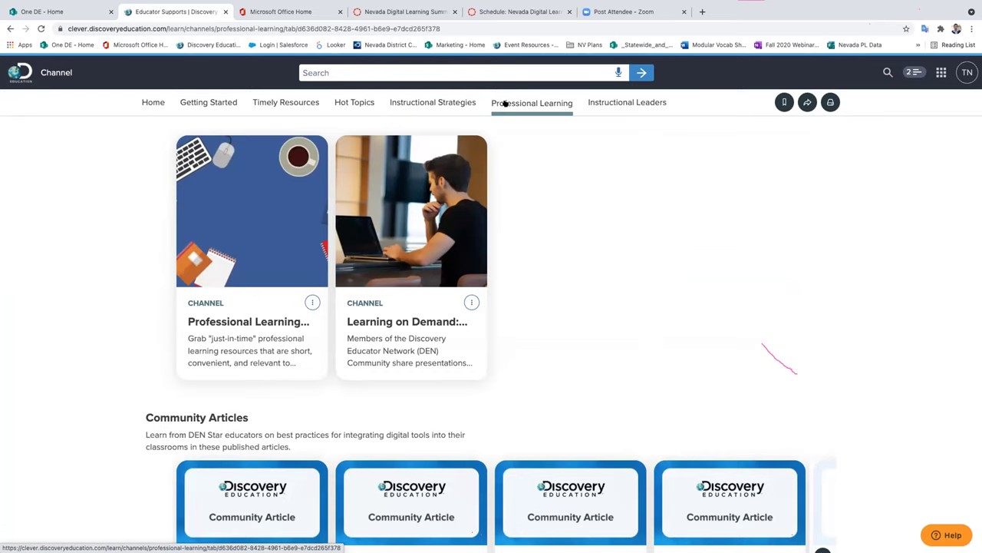
pyautogui.scroll(-2, 504, 103)
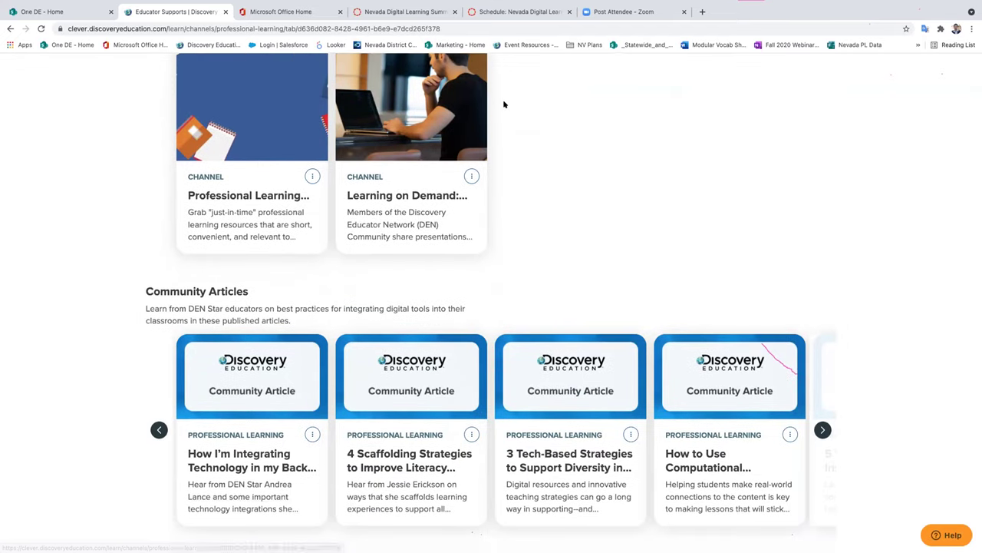
pyautogui.scroll(-1, 504, 102)
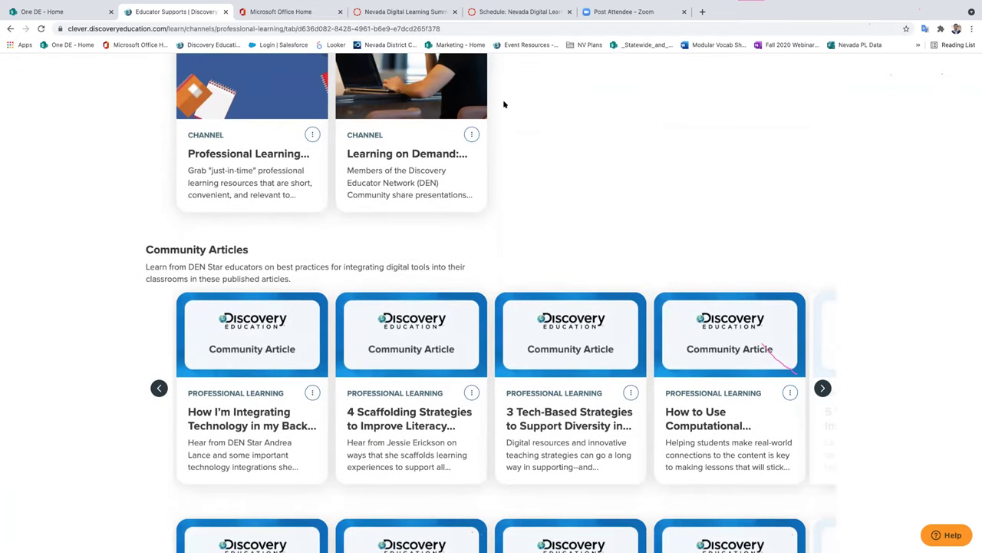
pyautogui.scroll(-4, 504, 104)
pyautogui.scroll(-1, 504, 104)
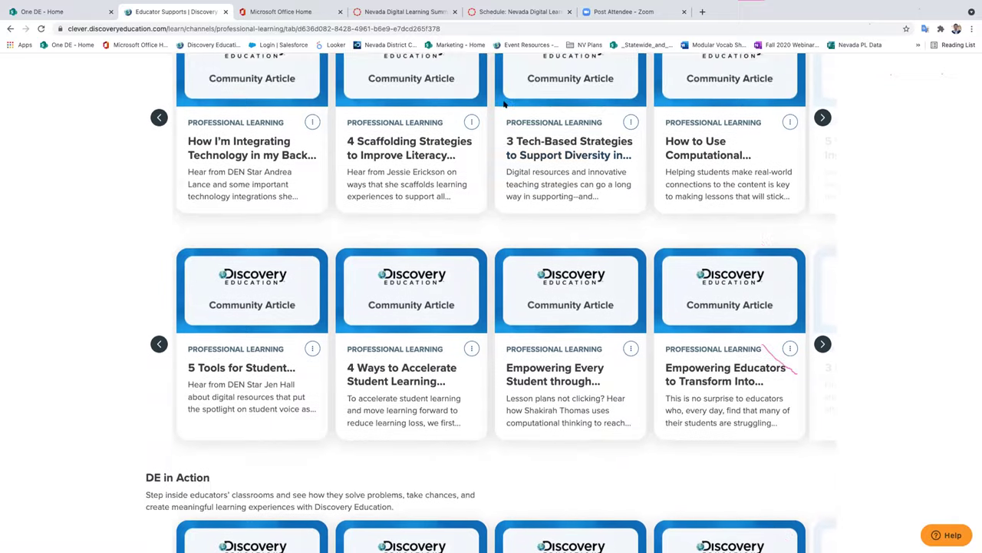
pyautogui.scroll(-3, 505, 104)
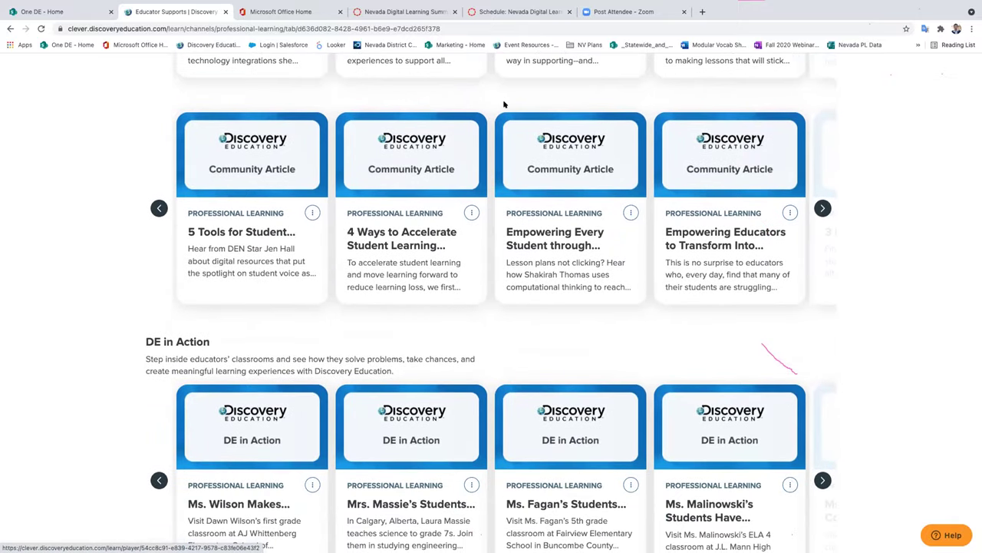
pyautogui.scroll(-5, 504, 104)
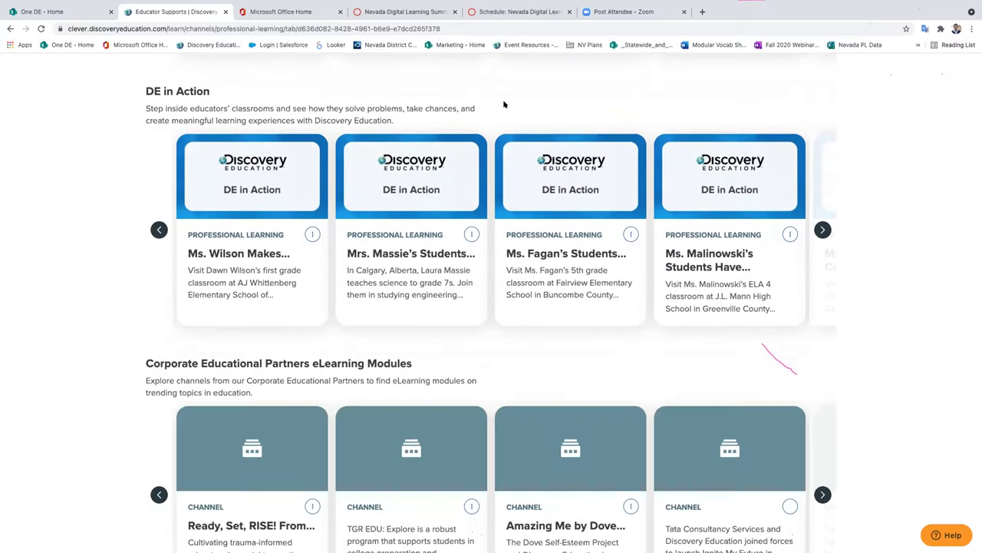
pyautogui.scroll(-2, 504, 104)
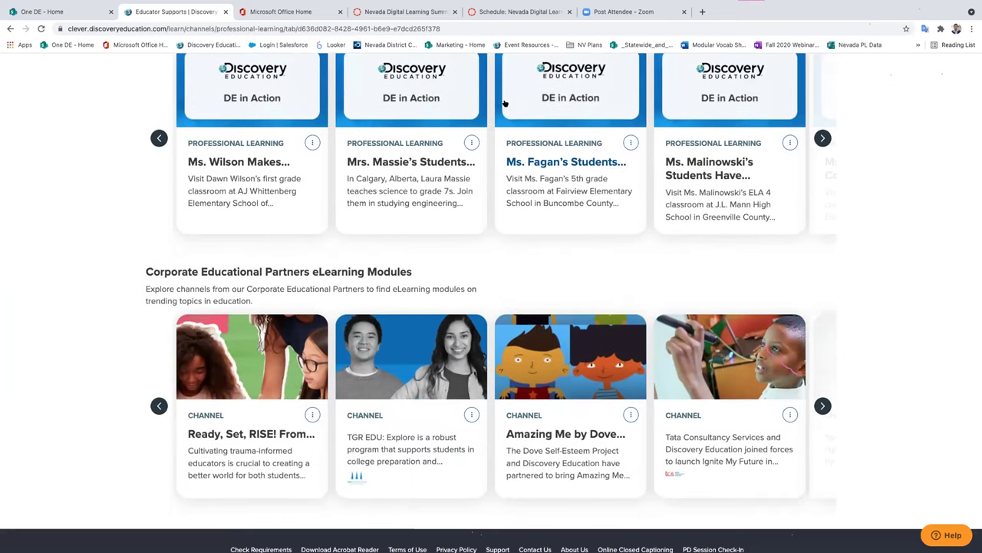
pyautogui.scroll(-2, 505, 103)
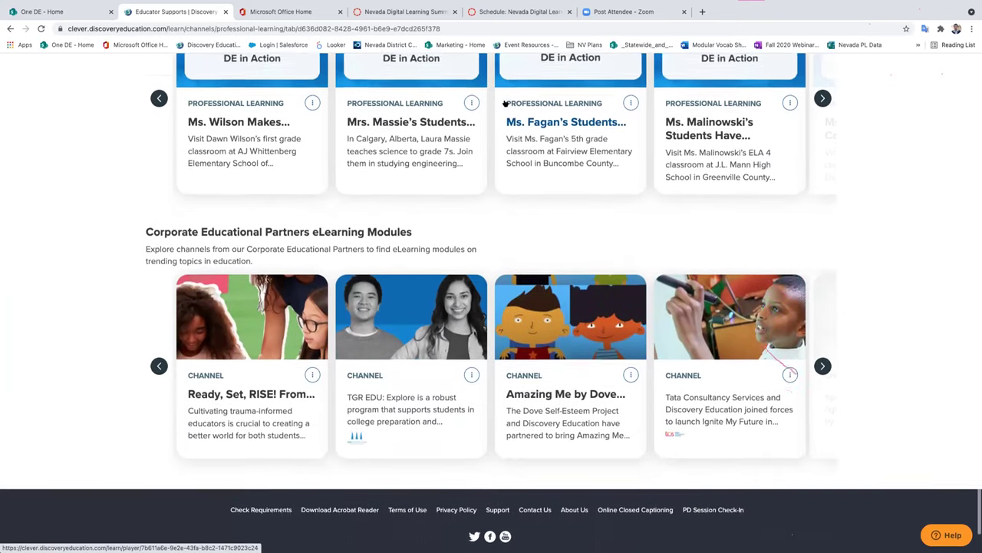
pyautogui.scroll(1, 504, 104)
pyautogui.scroll(15, 505, 103)
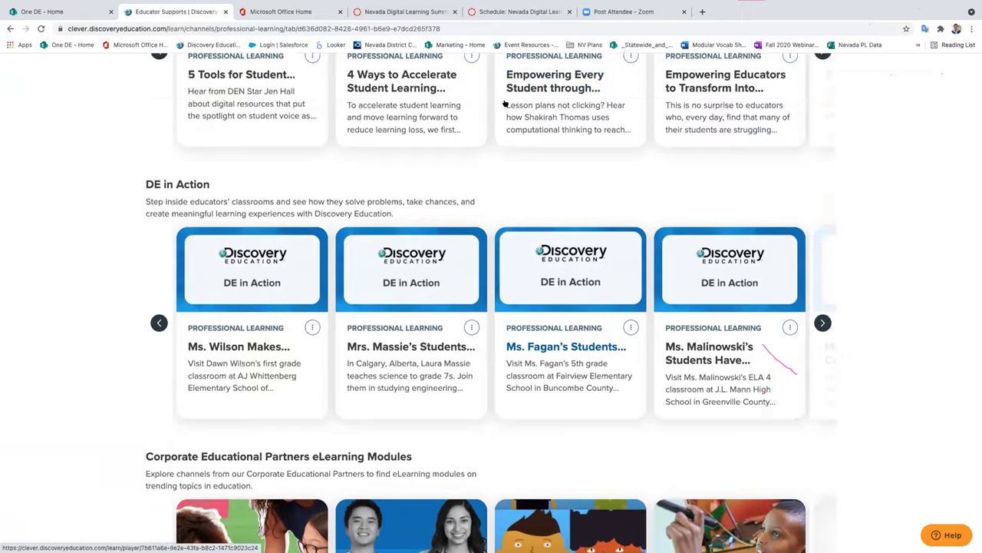
pyautogui.scroll(2, 504, 104)
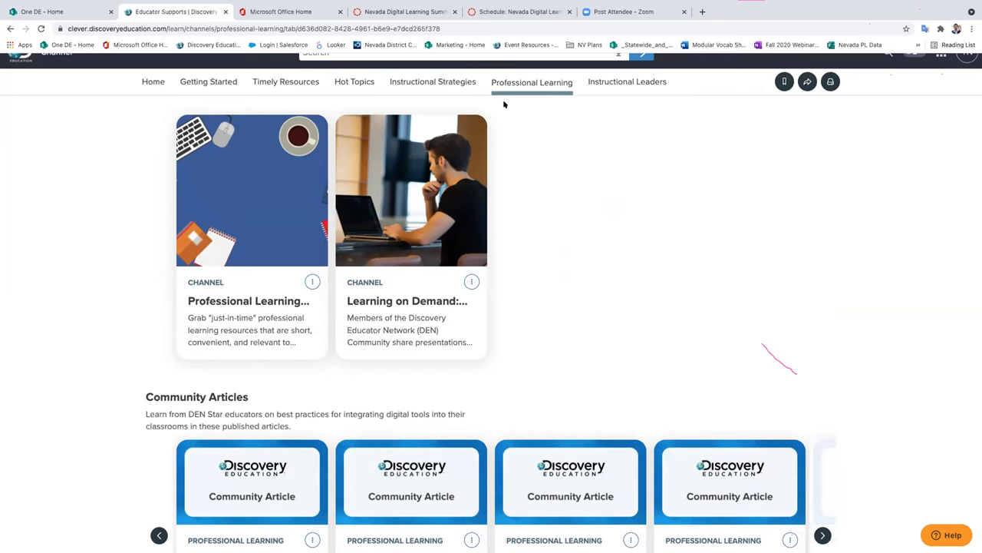
pyautogui.scroll(1, 504, 103)
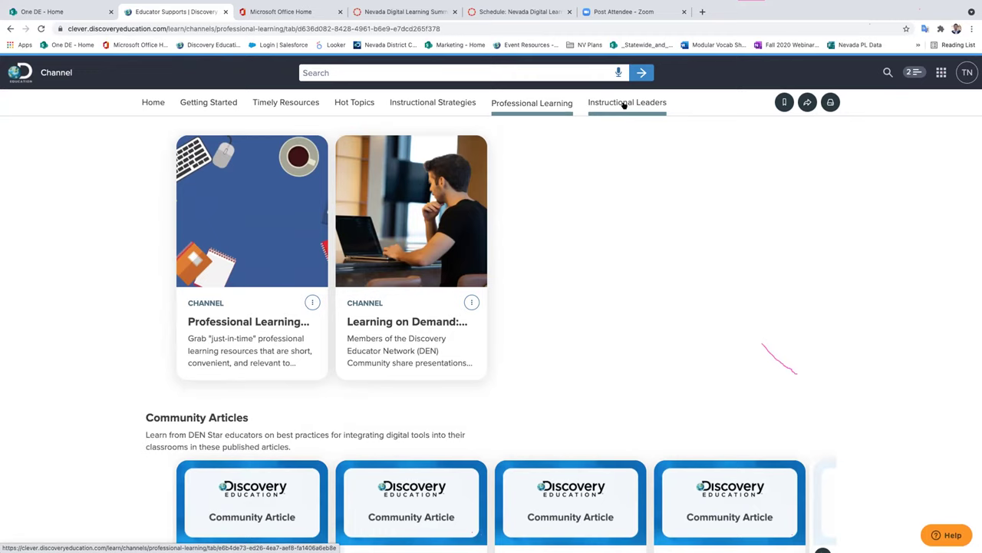
# Step: Leave the channel for Studio and build a new activity from the AEIOU activity template
pyautogui.click(20, 72)
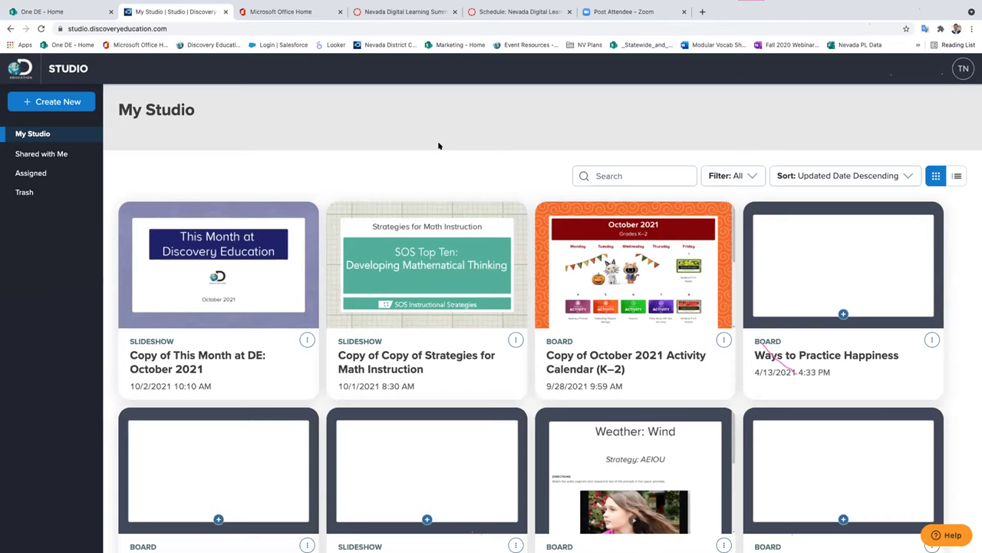
pyautogui.click(35, 102)
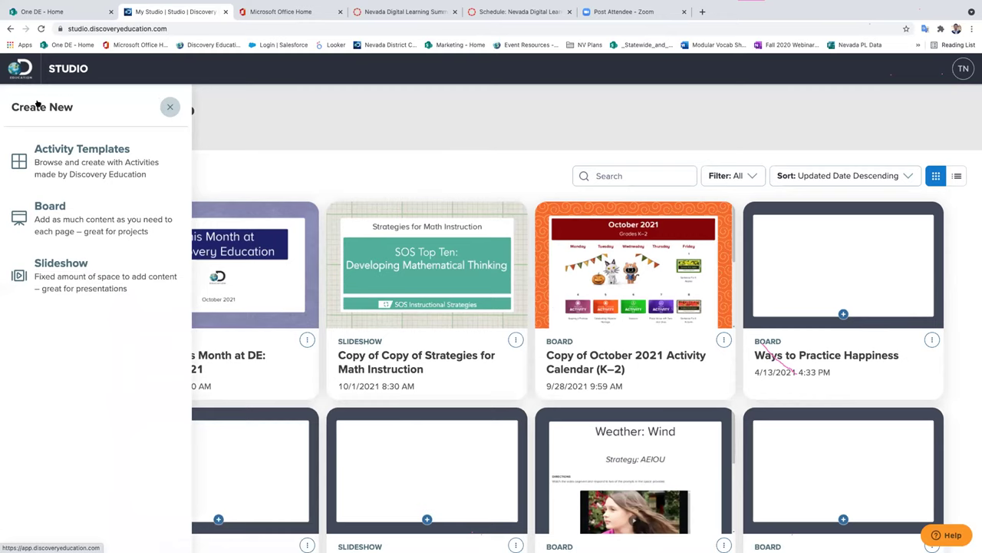
pyautogui.click(74, 151)
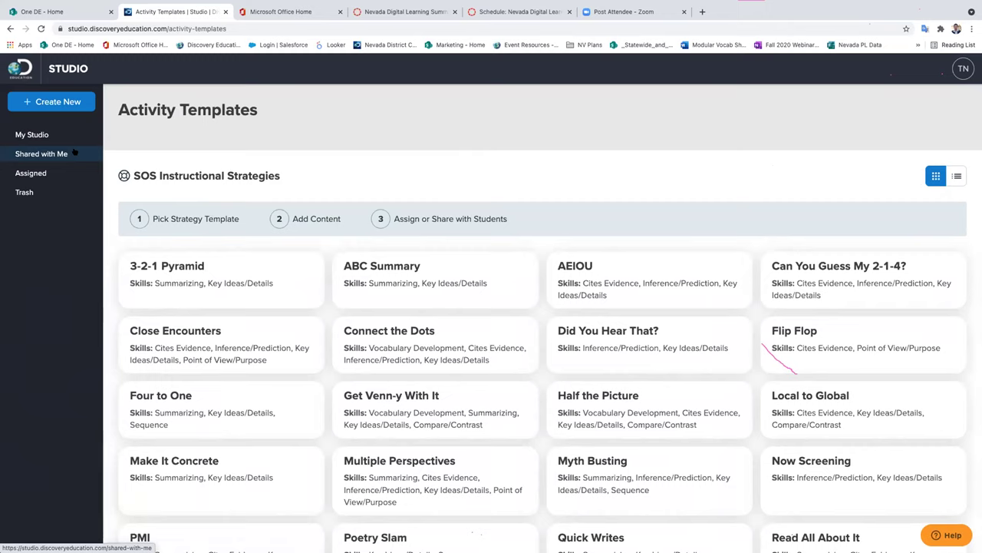
pyautogui.click(607, 285)
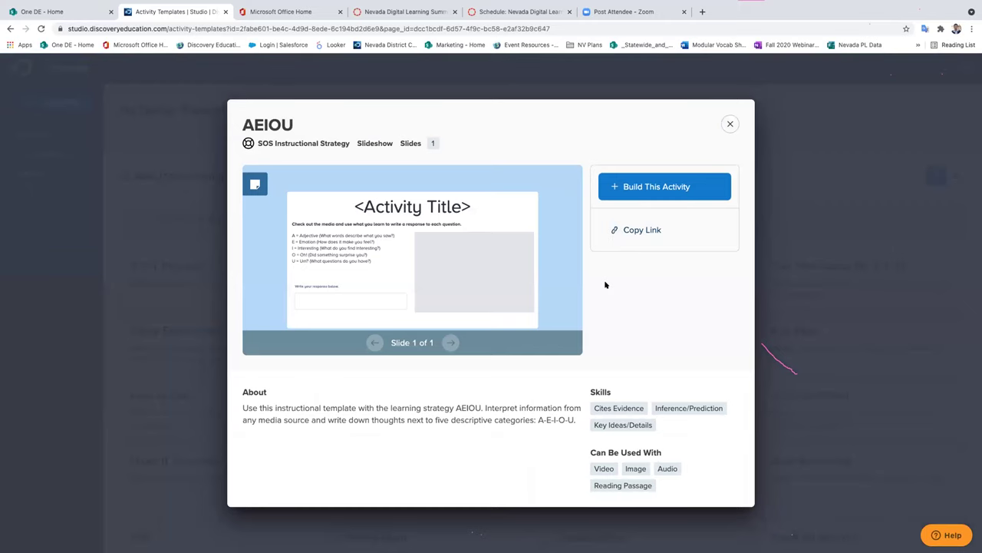
pyautogui.click(656, 188)
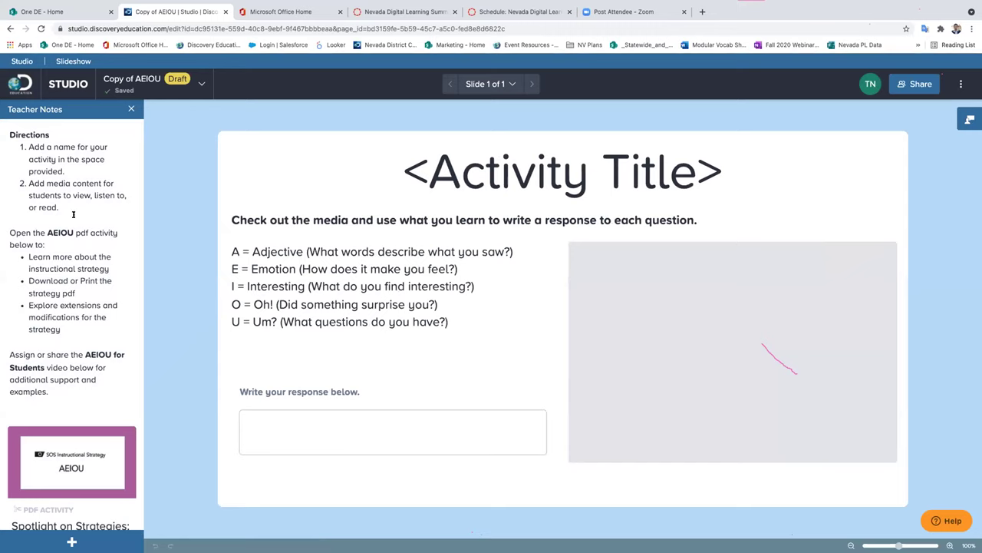
# Step: Review and close the AEIOU Teacher Notes, and check which content and quiz items can be added to the slide
pyautogui.scroll(-2, 73, 215)
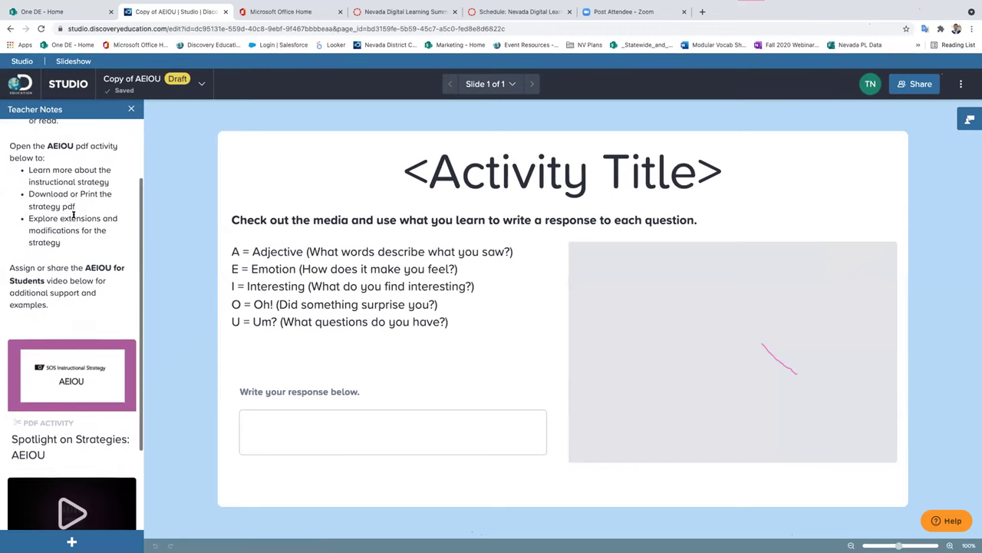
pyautogui.scroll(-3, 73, 215)
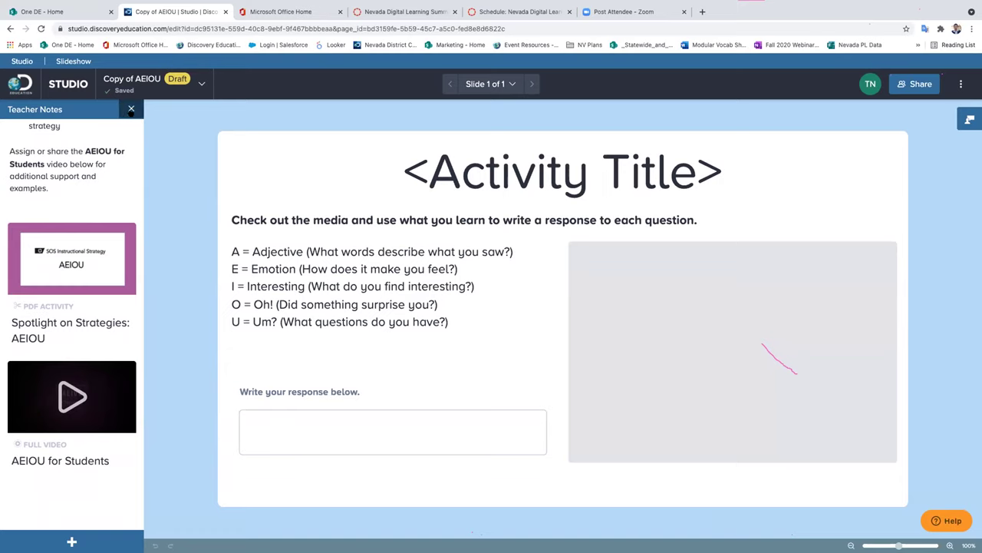
pyautogui.click(131, 109)
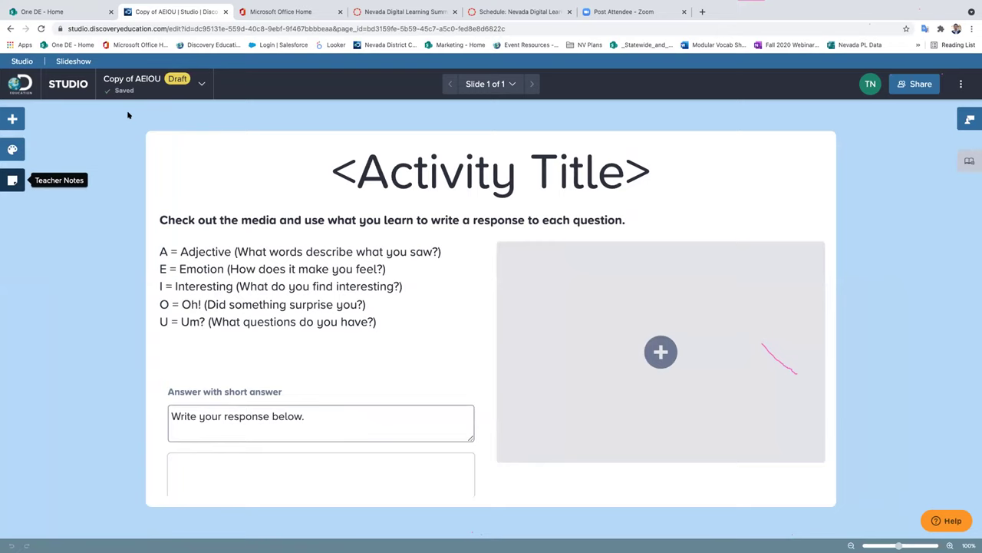
pyautogui.click(12, 119)
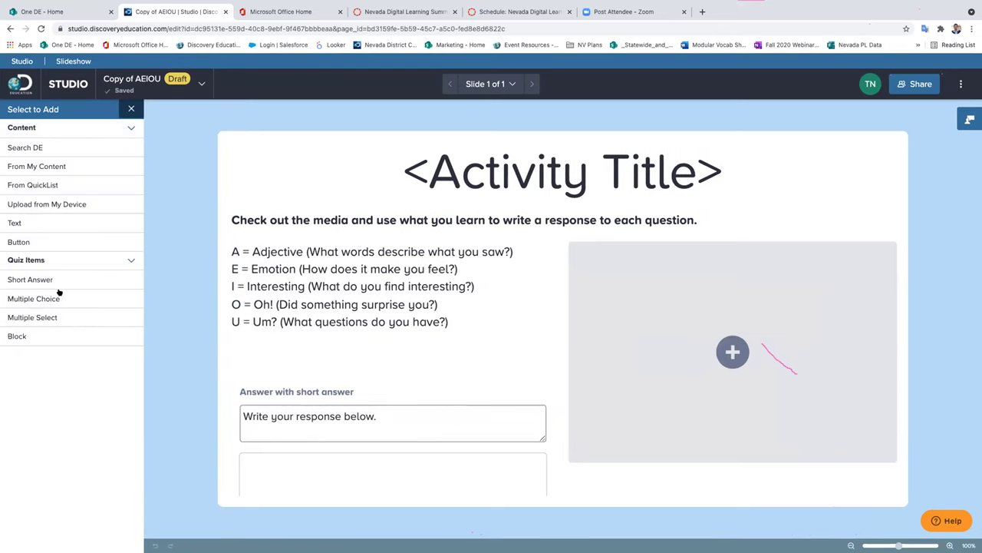
pyautogui.click(12, 115)
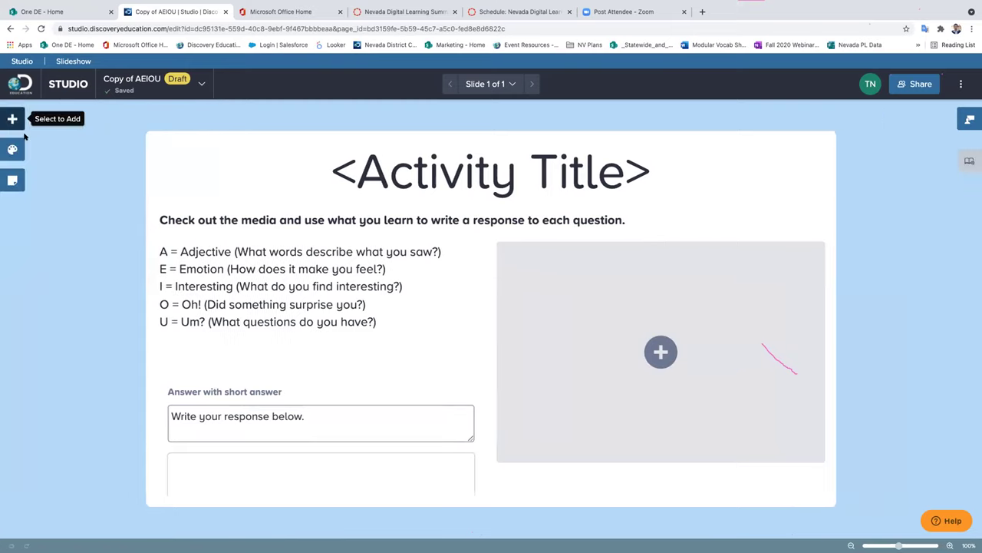
# Step: Review the Teacher Notes once more, leave the AEIOU activity and its template preview, and return to the Discovery Education home page
pyautogui.click(12, 180)
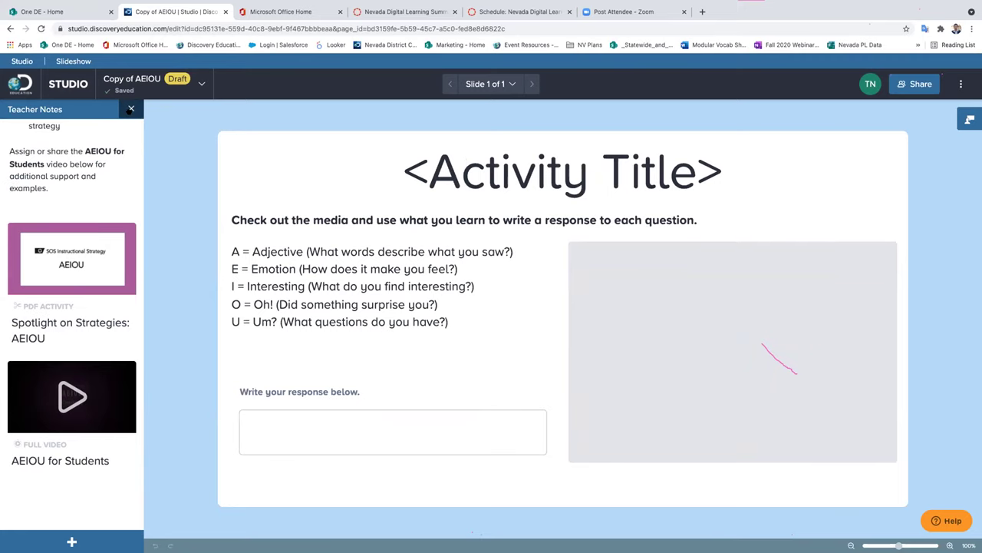
pyautogui.click(129, 111)
pyautogui.click(9, 28)
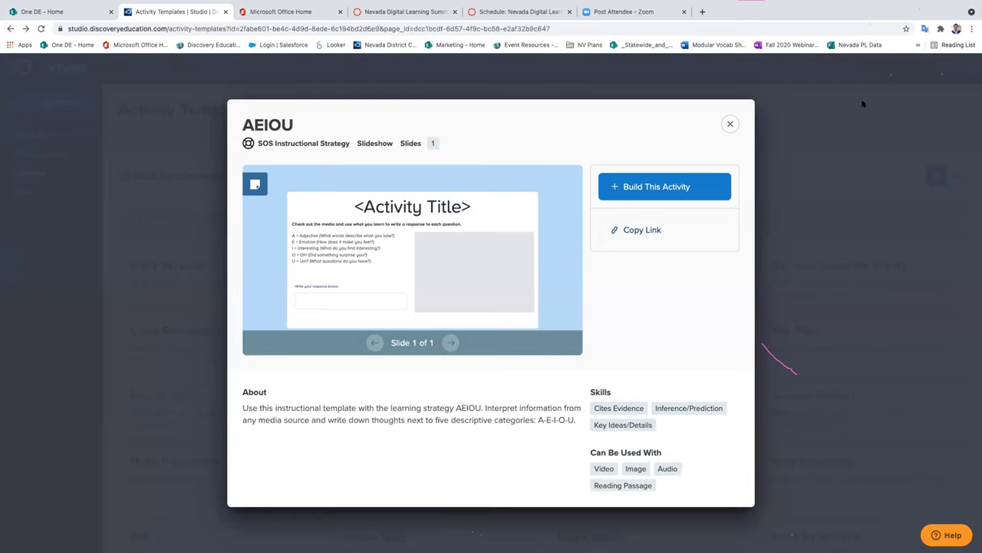
pyautogui.click(731, 124)
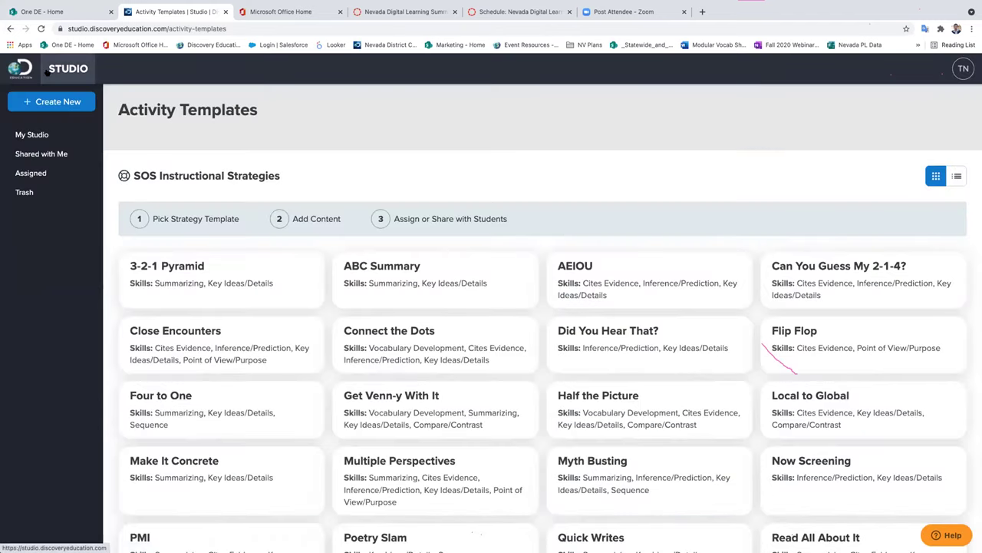
pyautogui.click(18, 73)
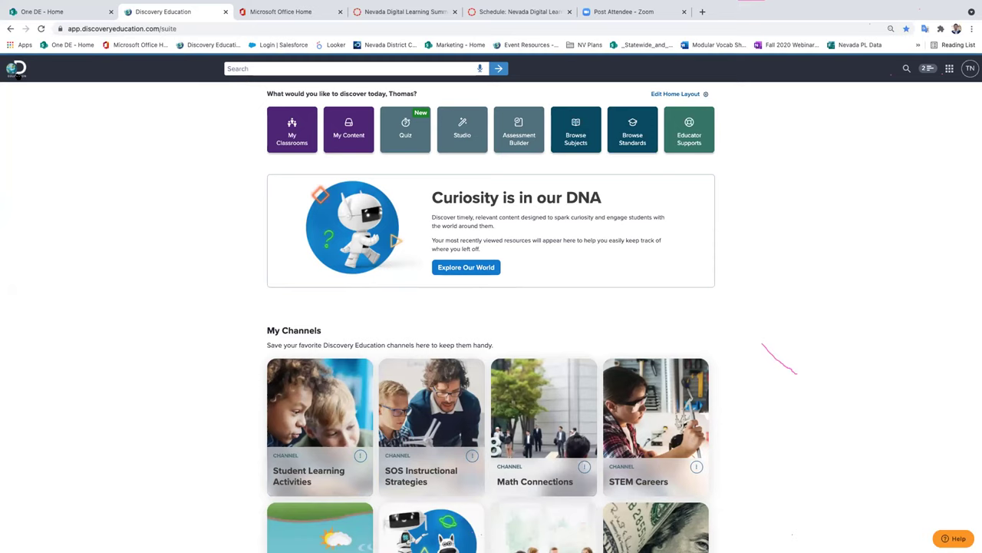
# Step: Open the Quiz tool's My Quizzes page and start creating a new activity with Ask Live Questions as its type
pyautogui.click(405, 134)
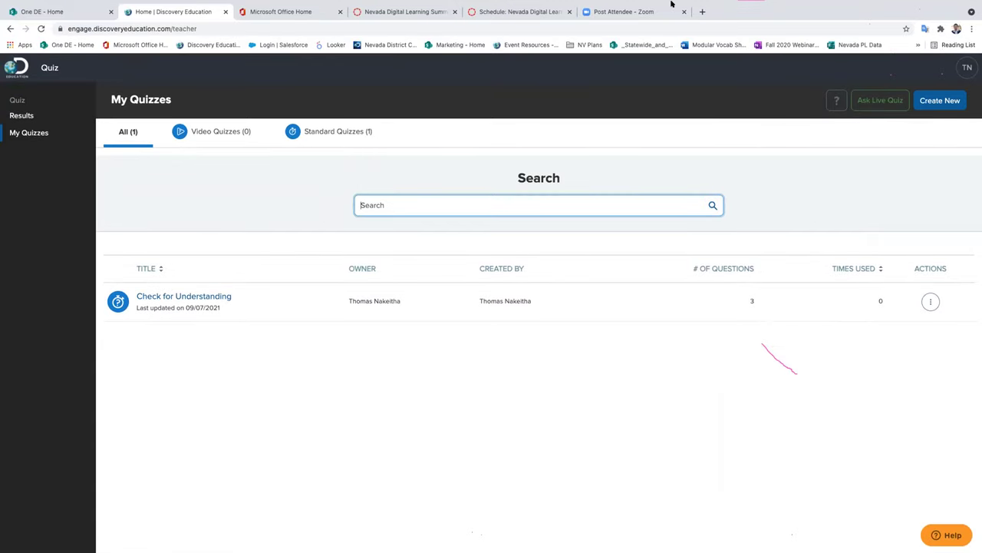
pyautogui.click(29, 134)
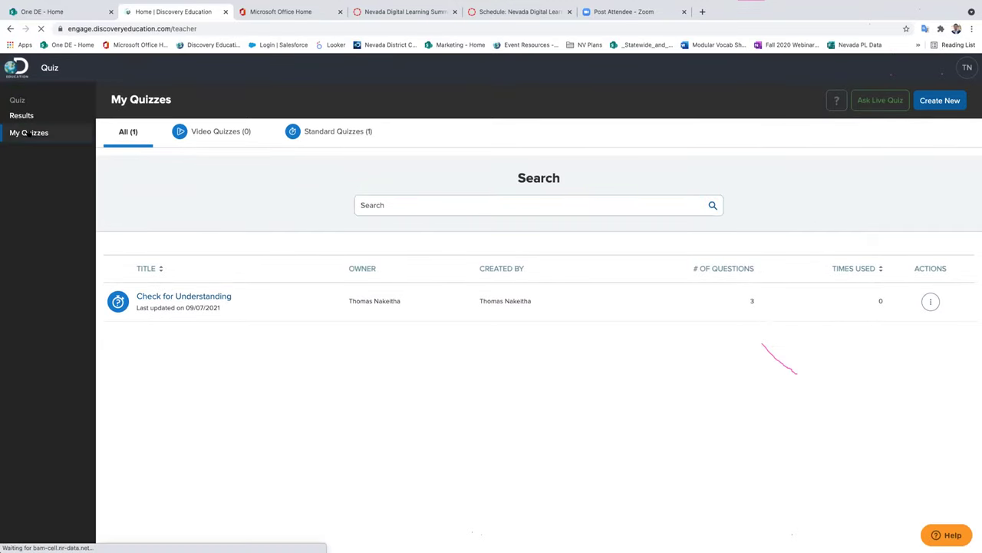
pyautogui.click(947, 101)
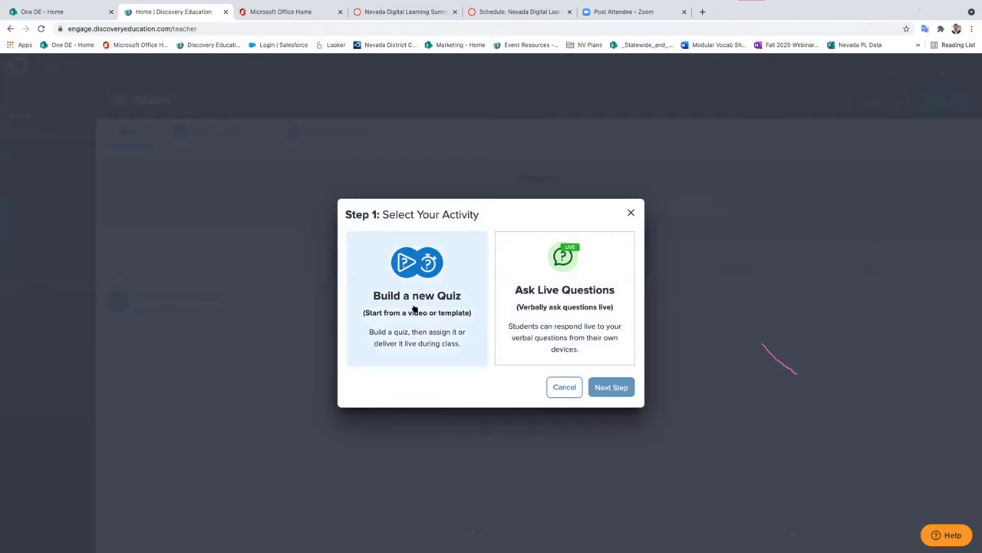
pyautogui.click(585, 284)
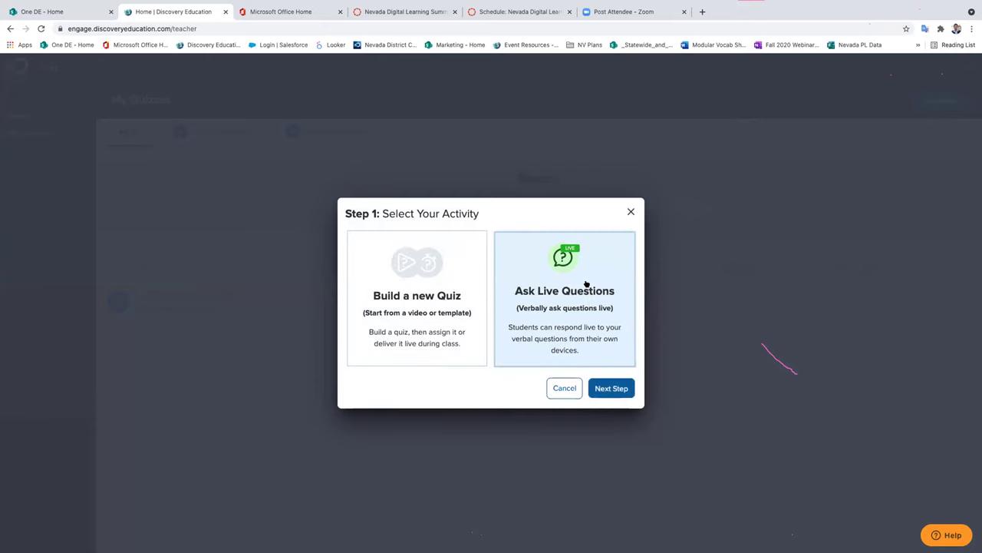